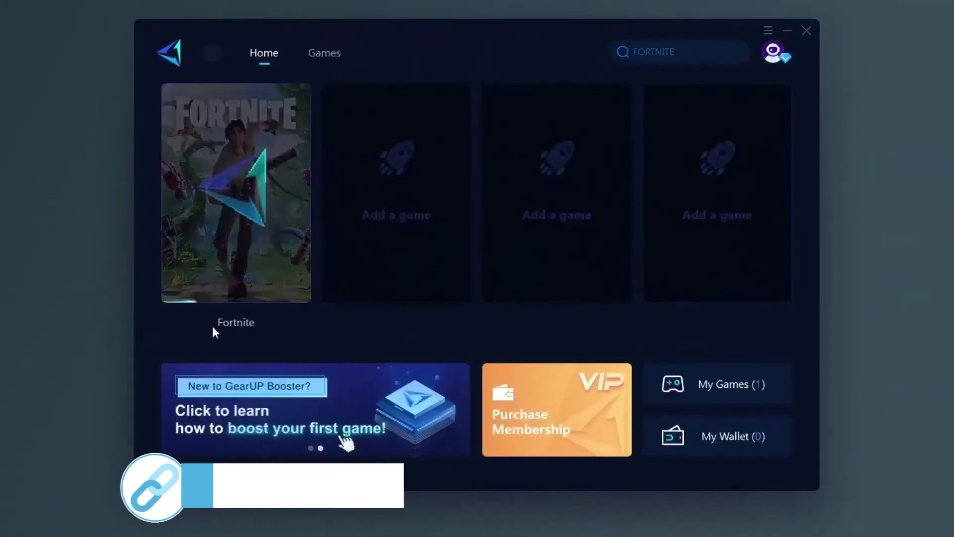
Step: Boost Fortnite in GearUP Booster and download the FPS guide's nvidiaProfileInspector files from the blog
{"action": "left_click", "coordinate": [229, 328]}
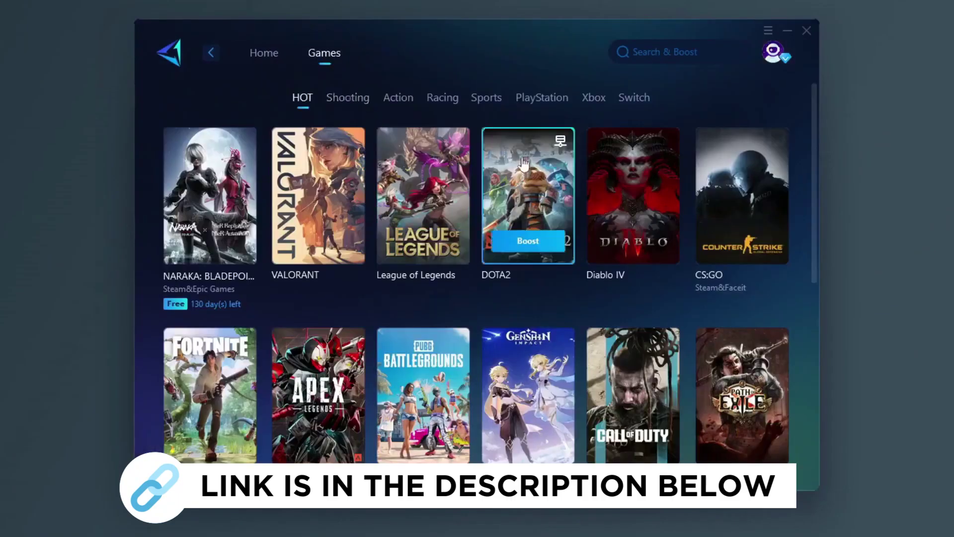
{"action": "scroll", "coordinate": [451, 150], "scroll_direction": "down", "scroll_amount": 2}
{"action": "scroll", "coordinate": [436, 205], "scroll_direction": "down", "scroll_amount": 3}
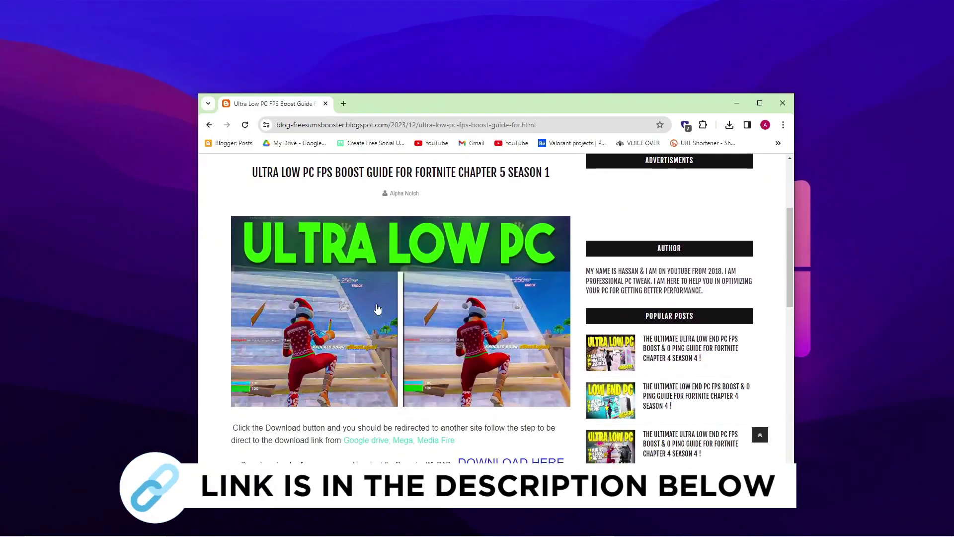
{"action": "left_click", "coordinate": [437, 333]}
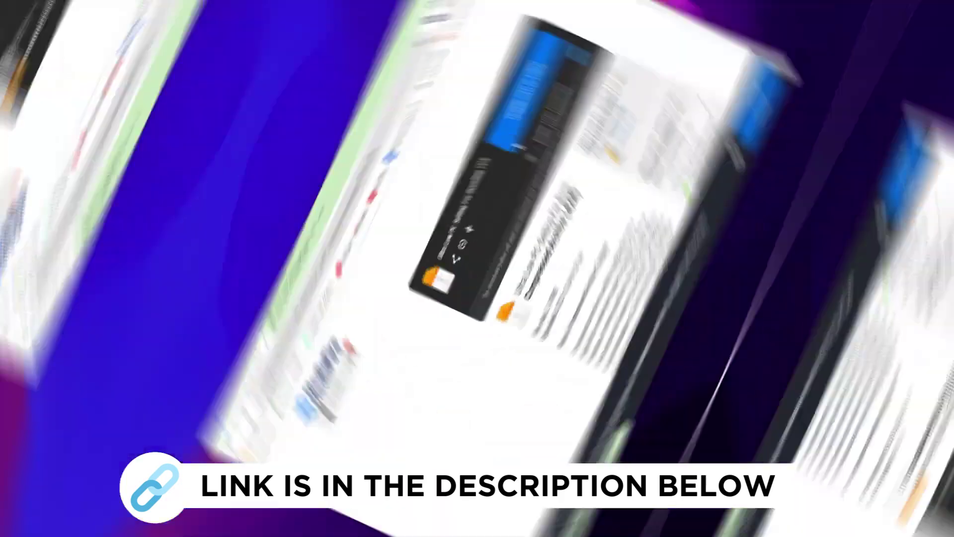
Step: Confirm the file download and select nvidiaProfileInspector.exe in the nvidiaProfileInspector folder
{"action": "left_click", "coordinate": [664, 239]}
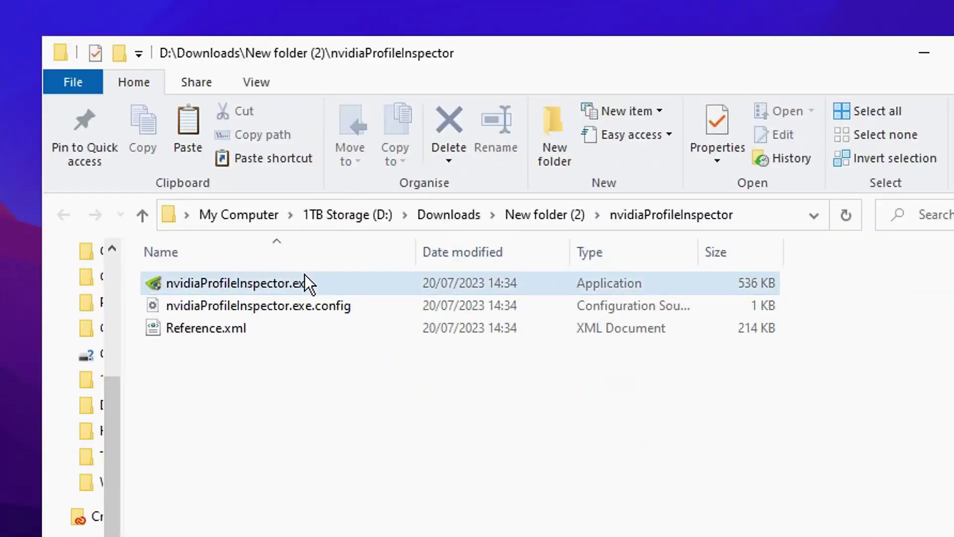
{"action": "left_click", "coordinate": [293, 280]}
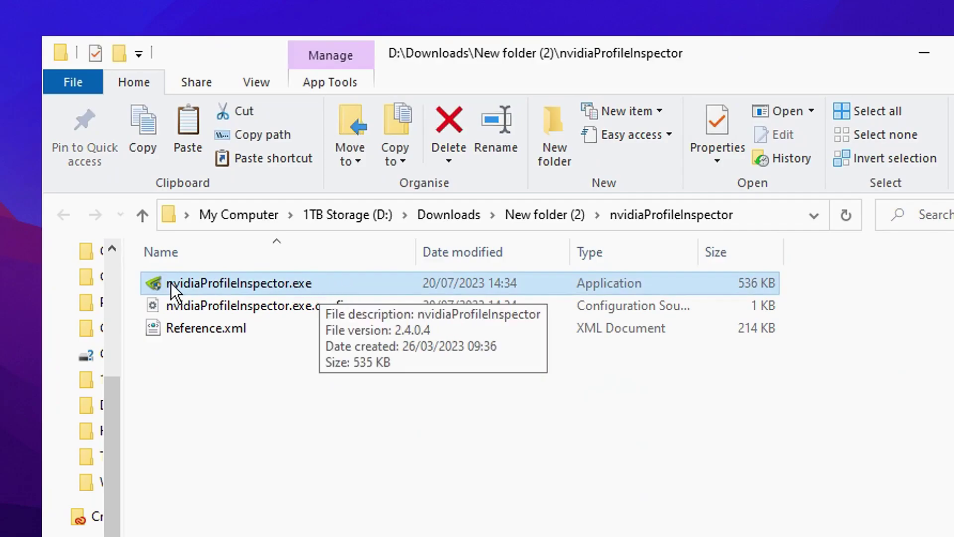
Step: Launch NVIDIA Profile Inspector and load the Fortnite profile by searching 'fortnite' in Profiles
{"action": "double_click", "coordinate": [391, 285]}
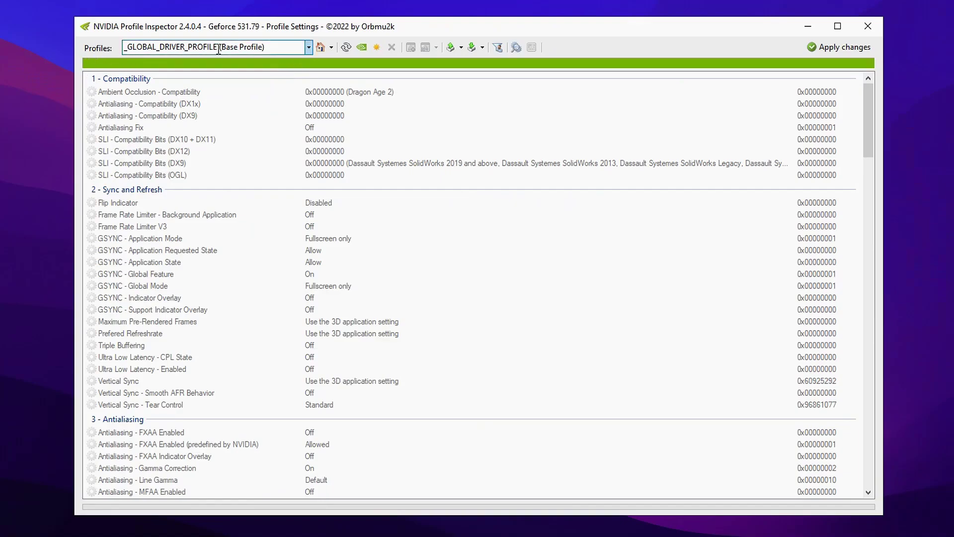
{"action": "left_click", "coordinate": [309, 48]}
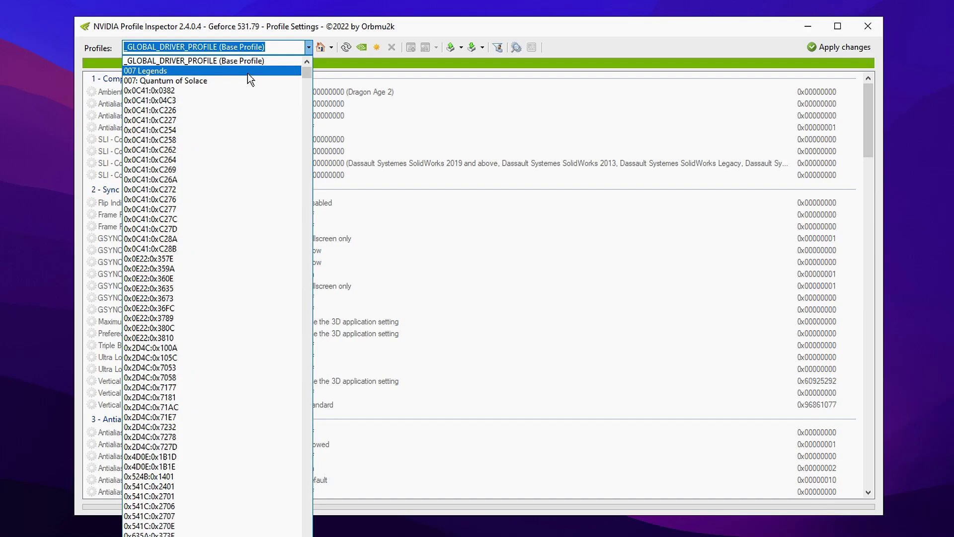
{"action": "type", "text": "f"}
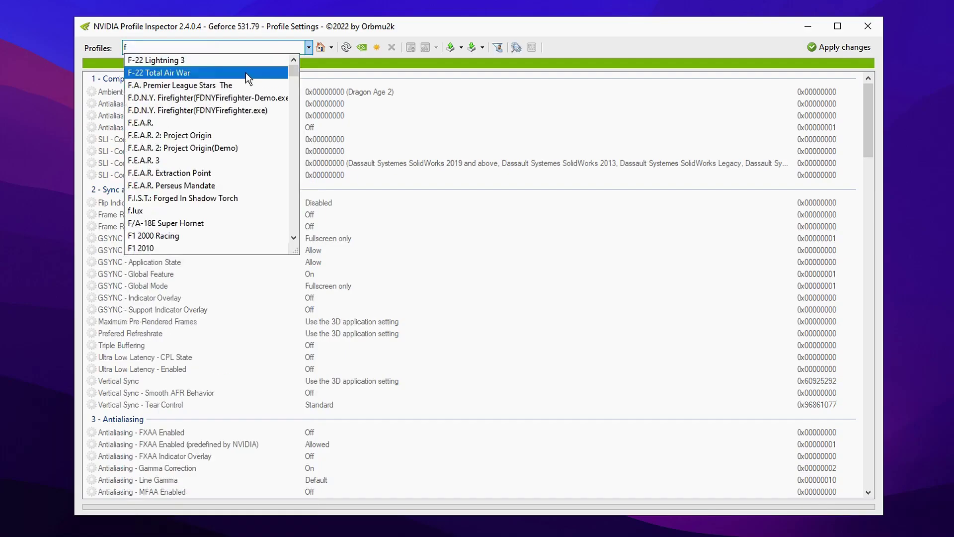
{"action": "type", "text": "ortnite"}
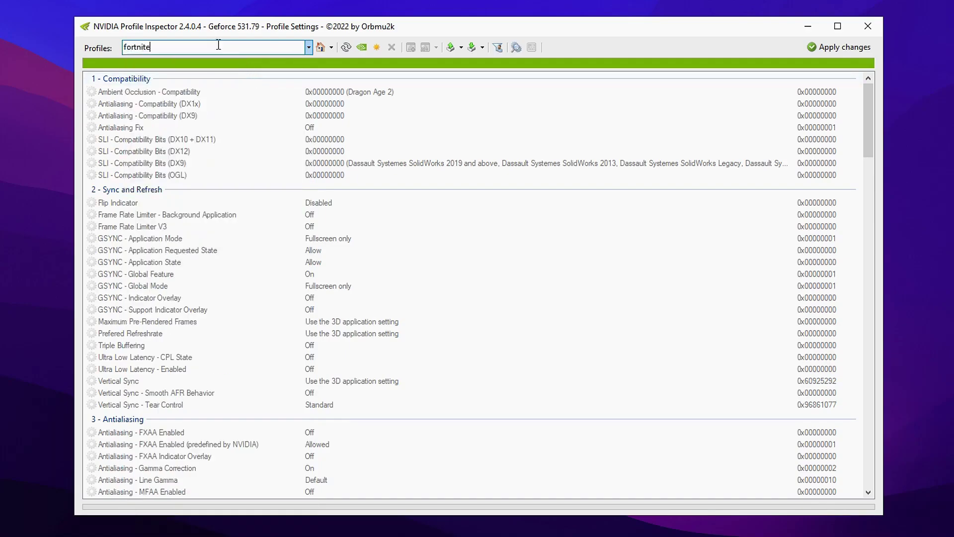
{"action": "key", "text": "BackSpace"}
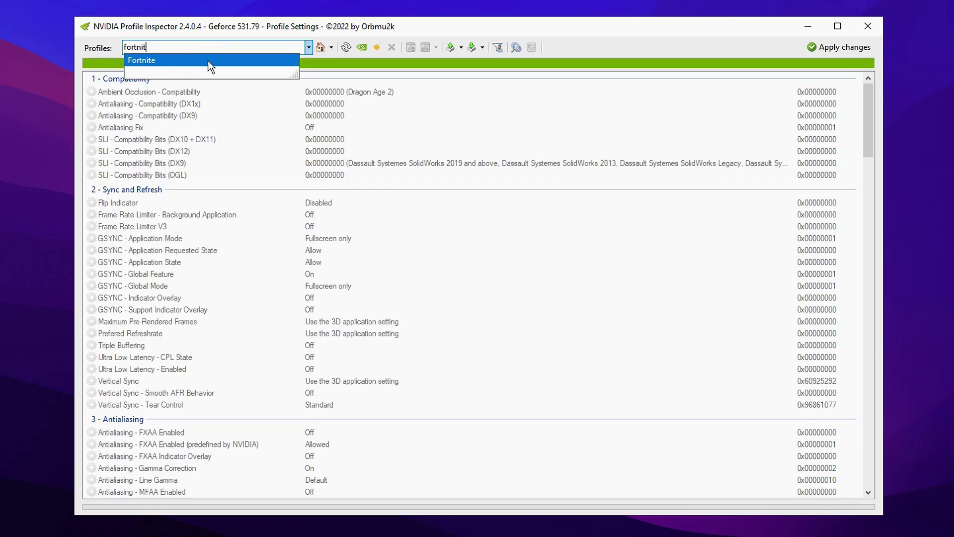
{"action": "left_click", "coordinate": [213, 58]}
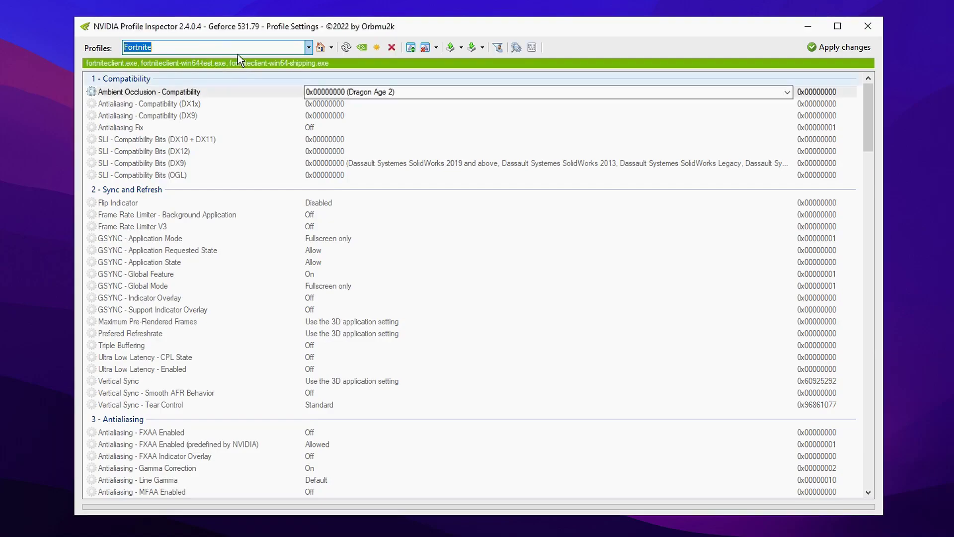
Step: Set the Antialiasing Transparency Supersampling row to 0x00000008 AA_MODE_REPLAY_MODE_ALL
{"action": "scroll", "coordinate": [248, 121], "scroll_direction": "down", "scroll_amount": 7}
{"action": "scroll", "coordinate": [247, 121], "scroll_direction": "down", "scroll_amount": 1}
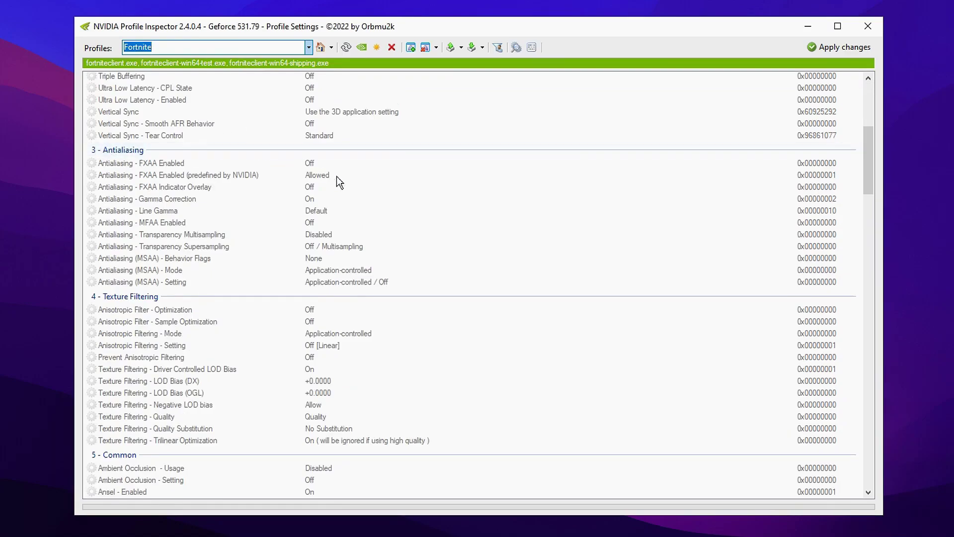
{"action": "left_click", "coordinate": [341, 245]}
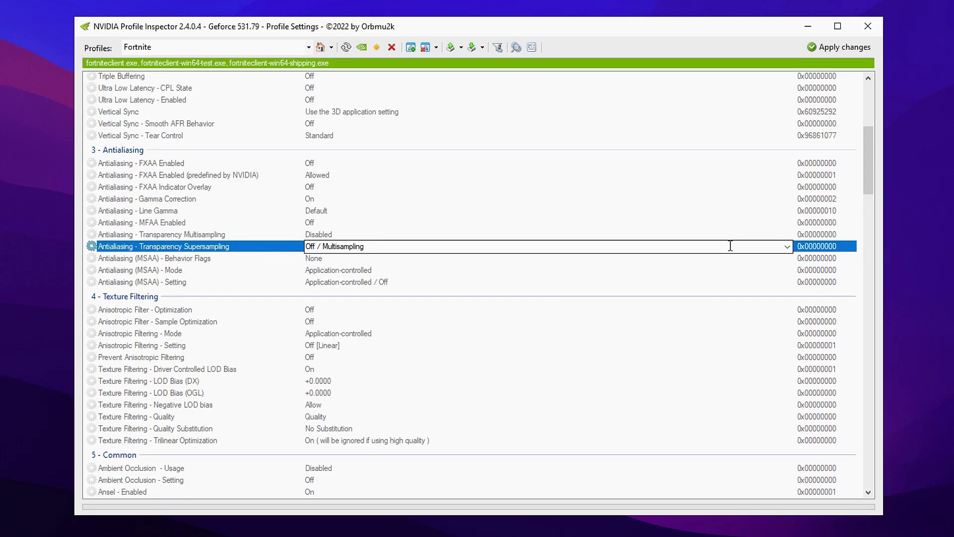
{"action": "left_click", "coordinate": [371, 245]}
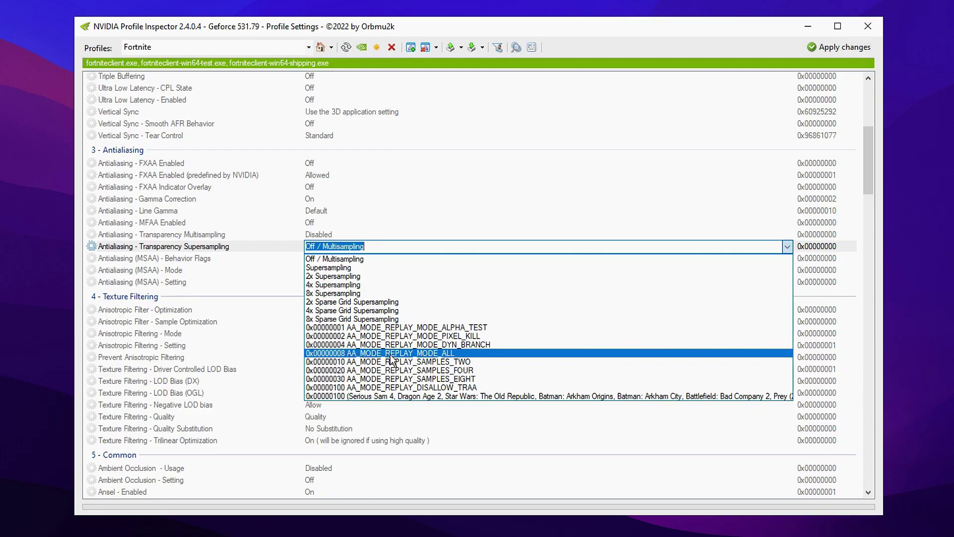
{"action": "left_click", "coordinate": [487, 353]}
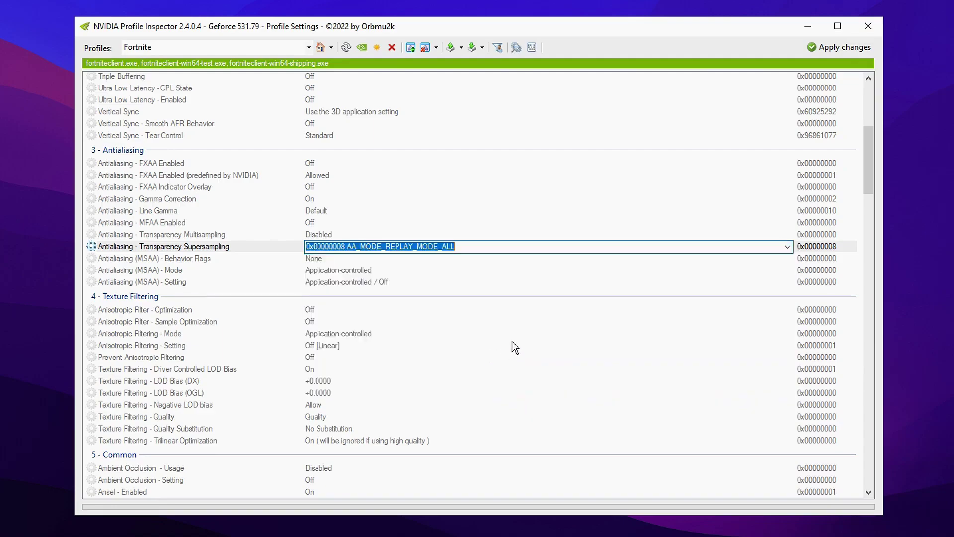
{"action": "scroll", "coordinate": [700, 289], "scroll_direction": "up", "scroll_amount": 1}
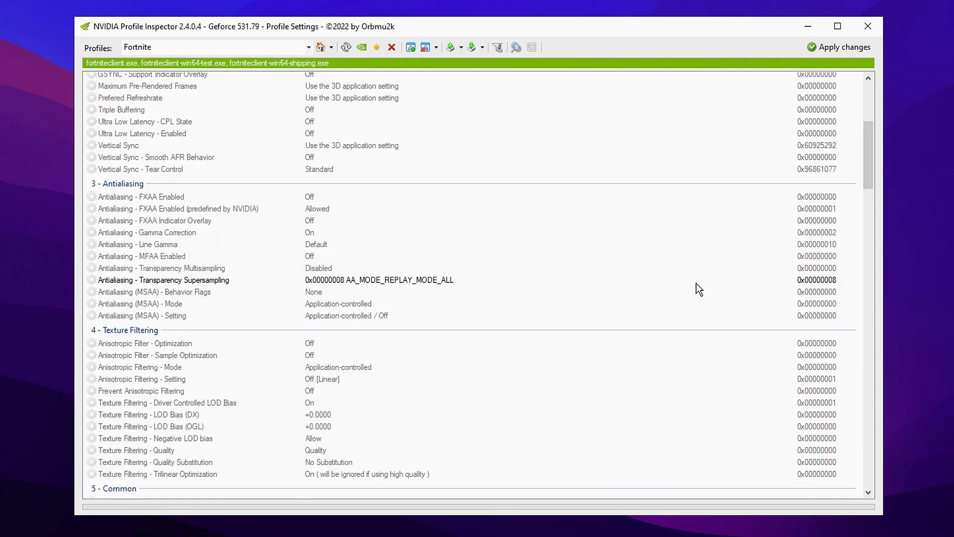
{"action": "scroll", "coordinate": [322, 207], "scroll_direction": "down", "scroll_amount": 4}
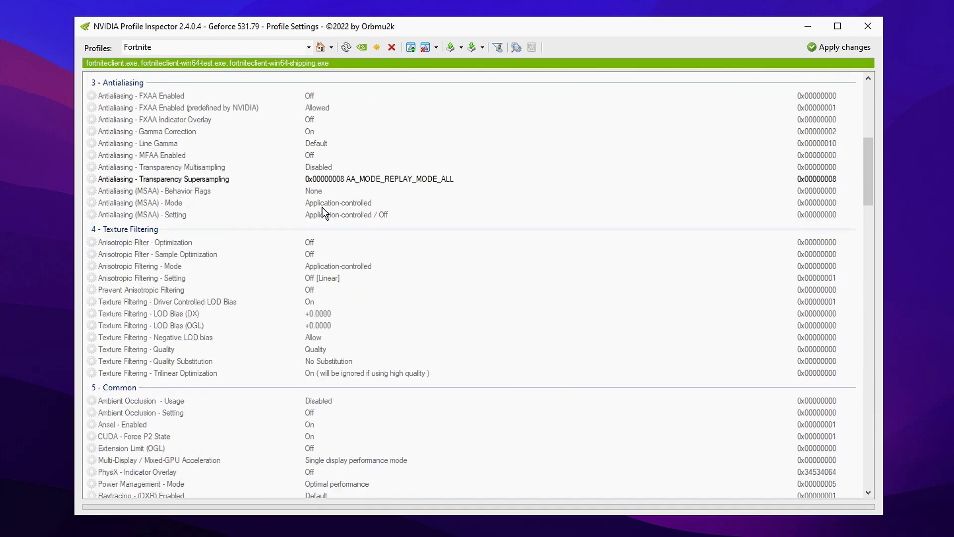
{"action": "scroll", "coordinate": [321, 207], "scroll_direction": "down", "scroll_amount": 1}
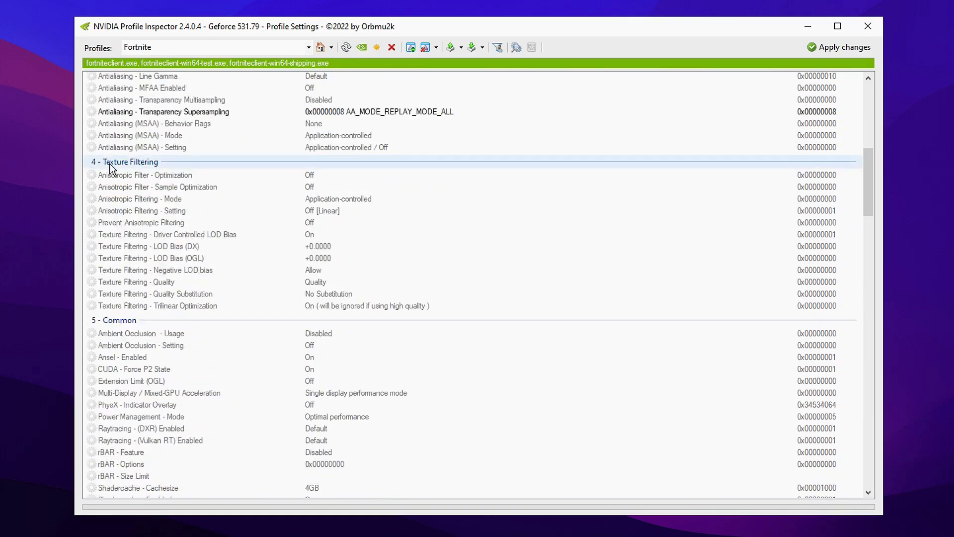
Step: Turn Driver Controlled LOD Bias off and set LOD Bias (DX) to +3.0000
{"action": "left_click", "coordinate": [136, 233]}
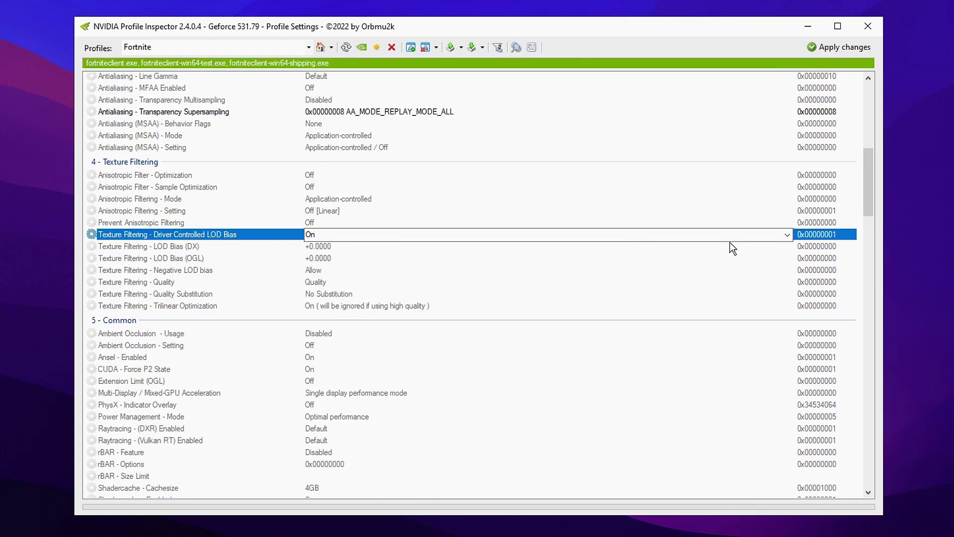
{"action": "left_click", "coordinate": [788, 235]}
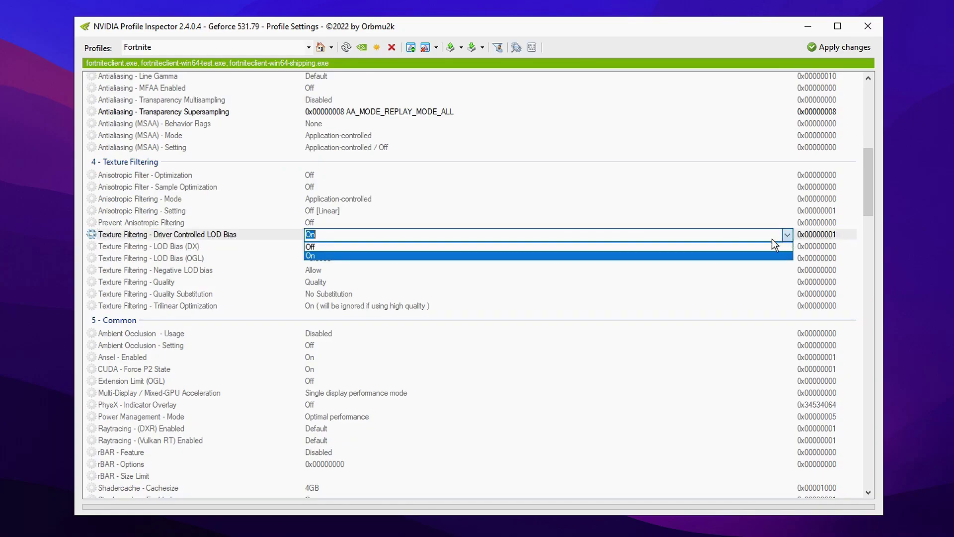
{"action": "left_click", "coordinate": [693, 247]}
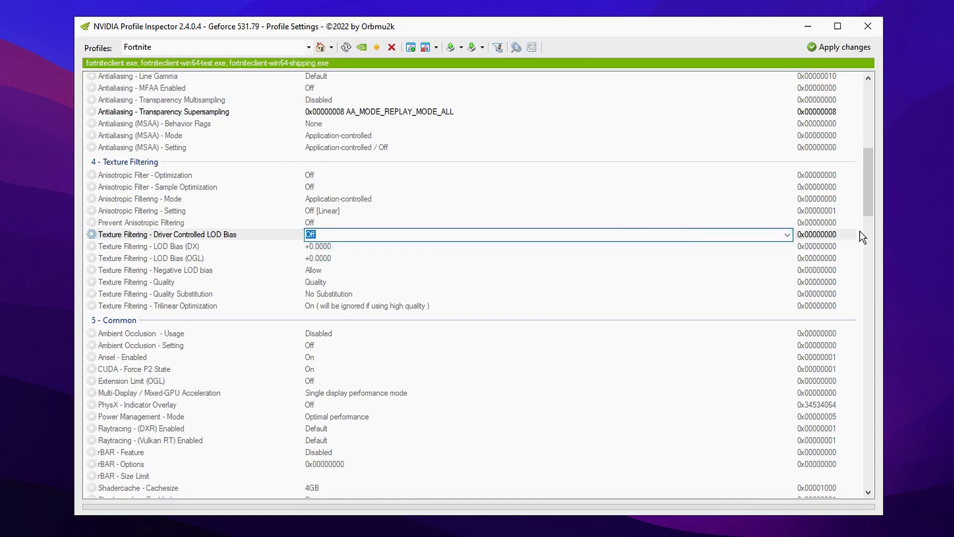
{"action": "left_click", "coordinate": [184, 240]}
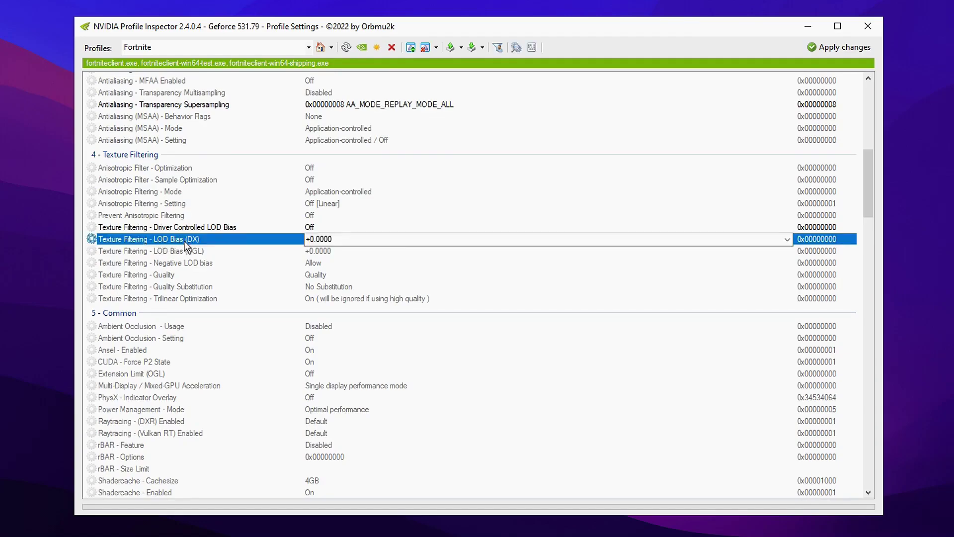
{"action": "left_click", "coordinate": [788, 238]}
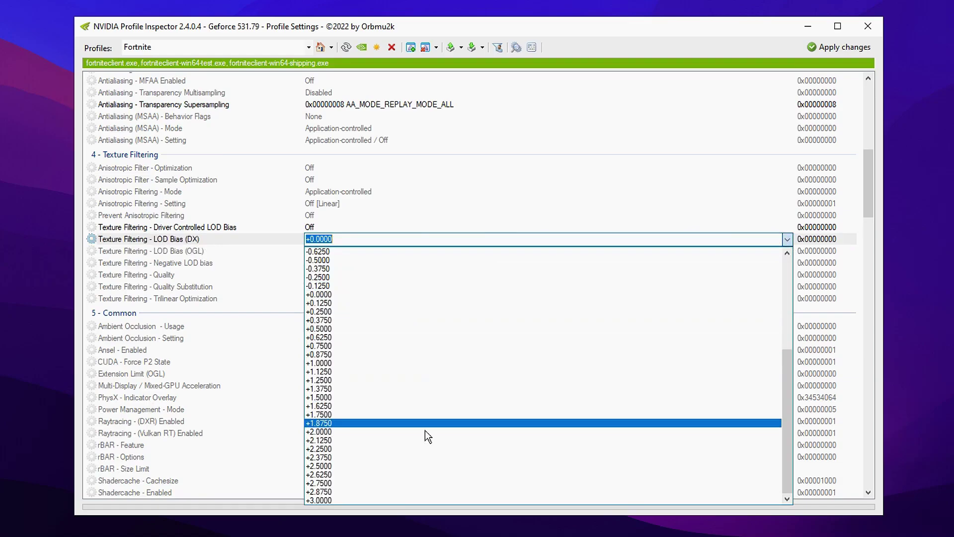
{"action": "left_click", "coordinate": [374, 499]}
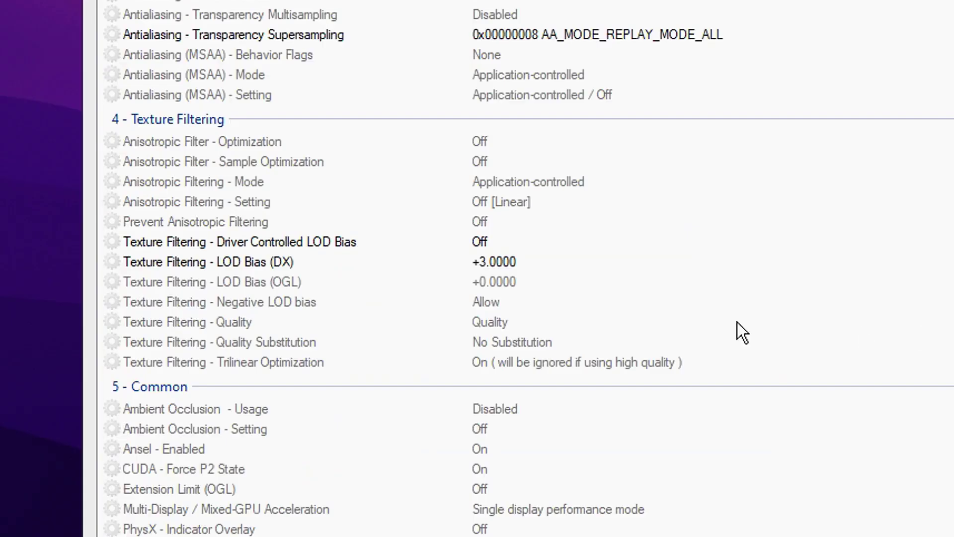
Step: Set LOD Bias (OGL) to +3.0000 and commit the value
{"action": "left_click", "coordinate": [298, 282]}
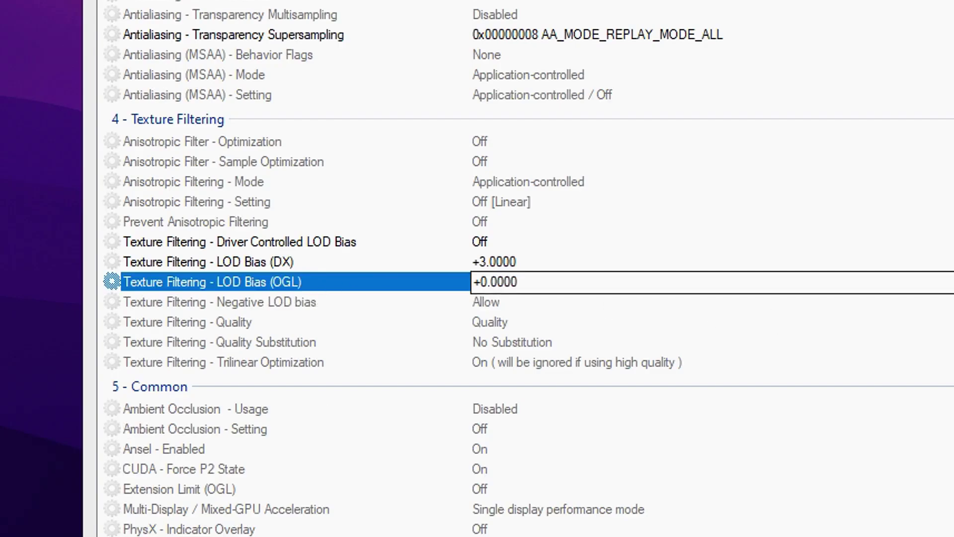
{"action": "key", "text": "alt+Down"}
{"action": "scroll", "coordinate": [711, 413], "scroll_direction": "down", "scroll_amount": 6}
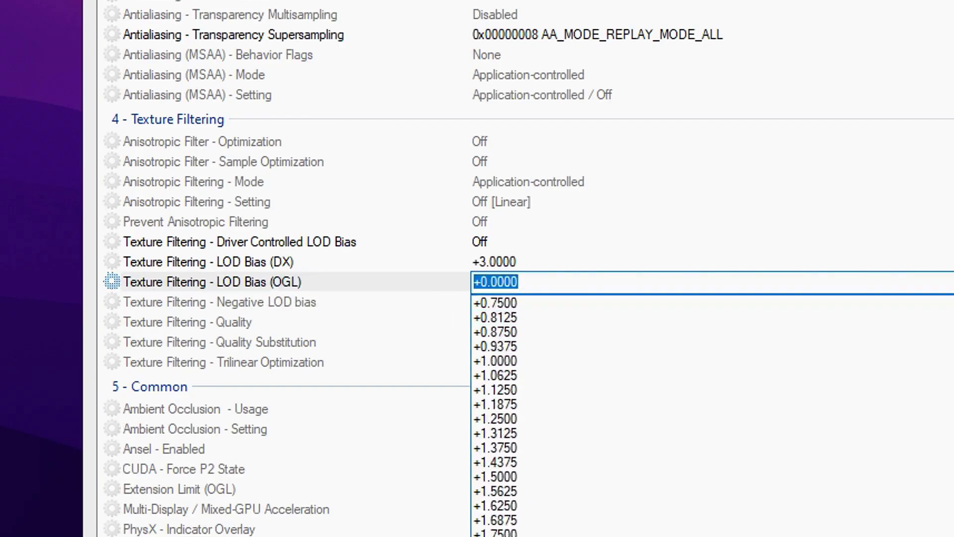
{"action": "left_click", "coordinate": [497, 534]}
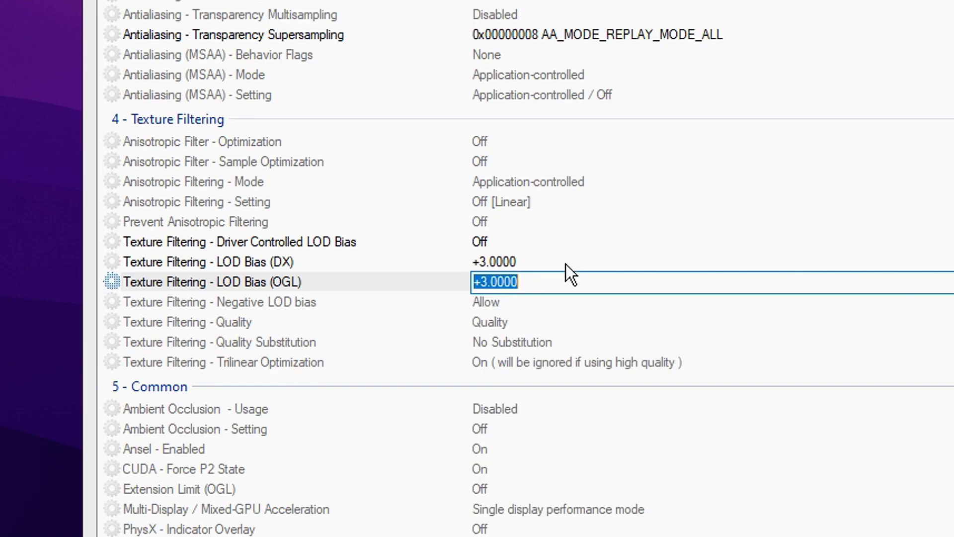
{"action": "key", "text": "Return"}
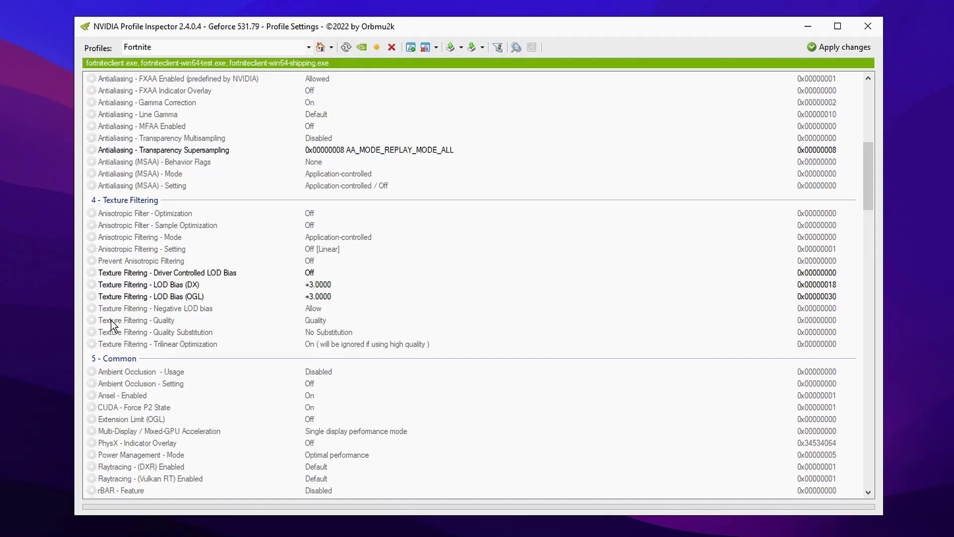
Step: Choose High quality for the Texture Filtering - Quality setting
{"action": "left_click", "coordinate": [112, 323]}
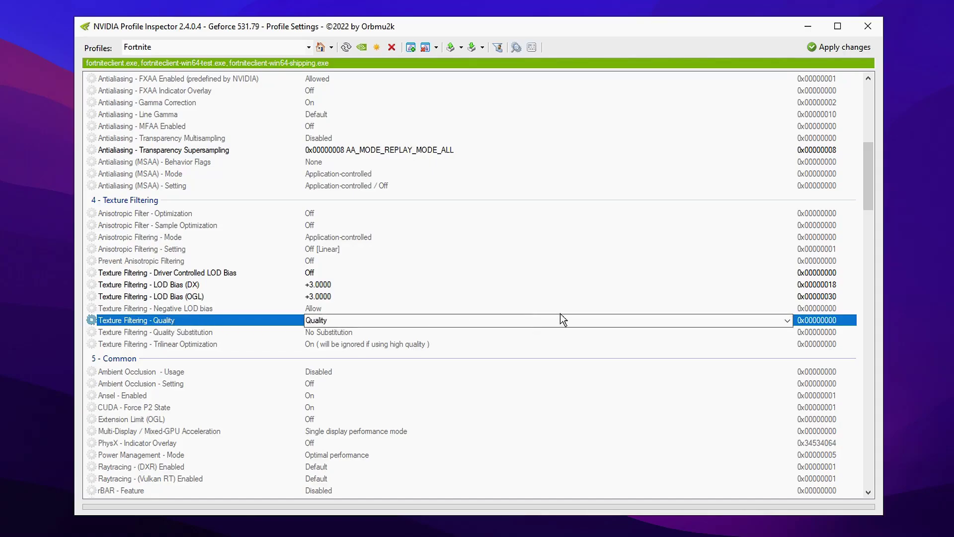
{"action": "left_click", "coordinate": [787, 321]}
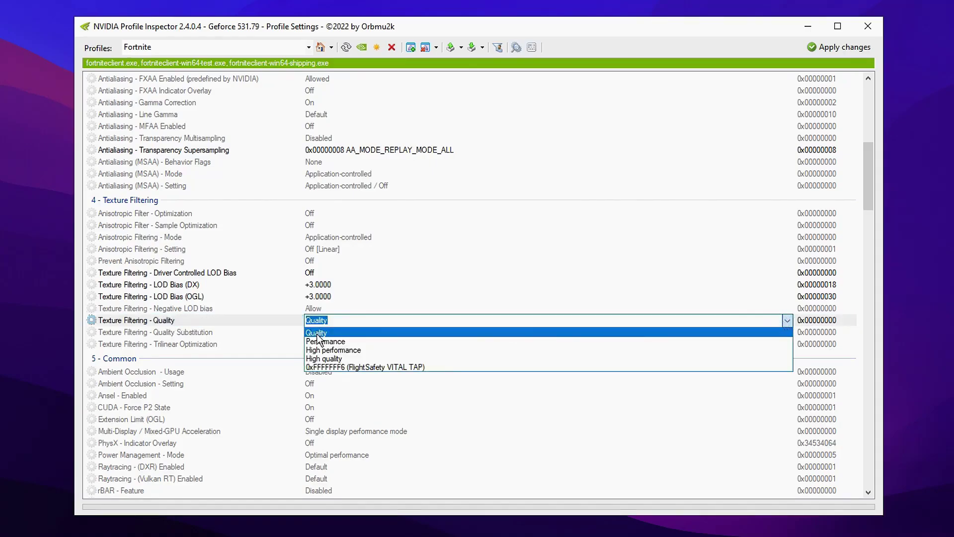
{"action": "left_click", "coordinate": [346, 358]}
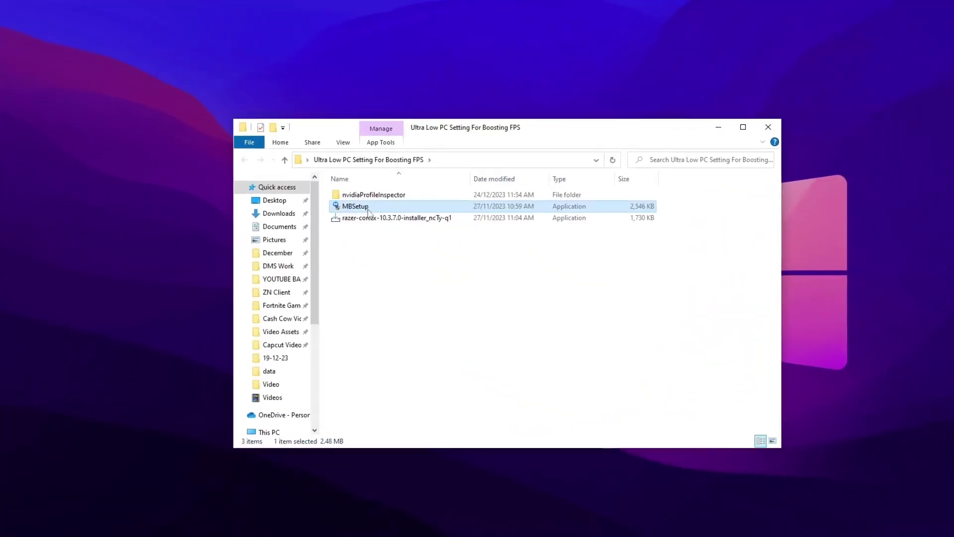
Step: Run MBSetup from its context menu to launch Malwarebytes
{"action": "right_click", "coordinate": [375, 204]}
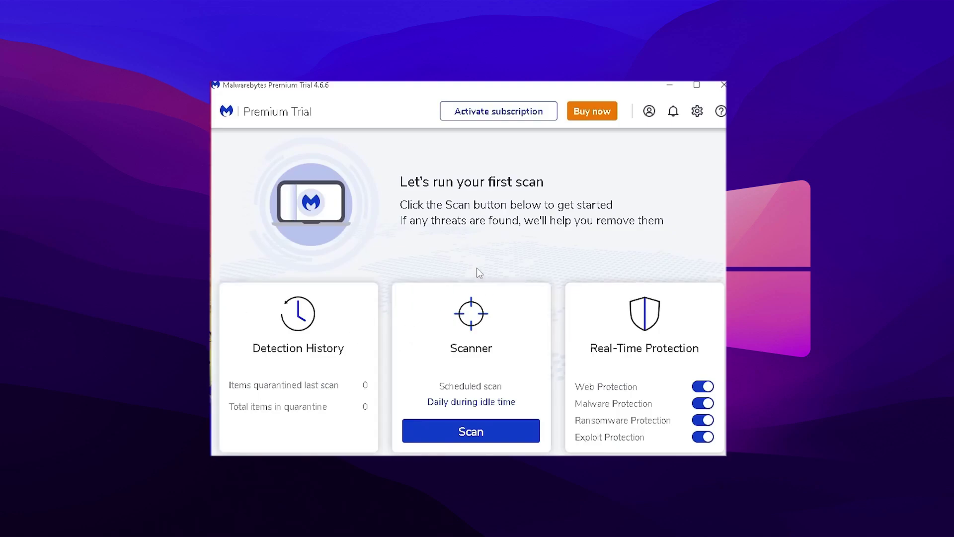
Step: Run a Malwarebytes threat scan (0 threats found) and save the Weekly scan schedule
{"action": "left_click", "coordinate": [468, 436]}
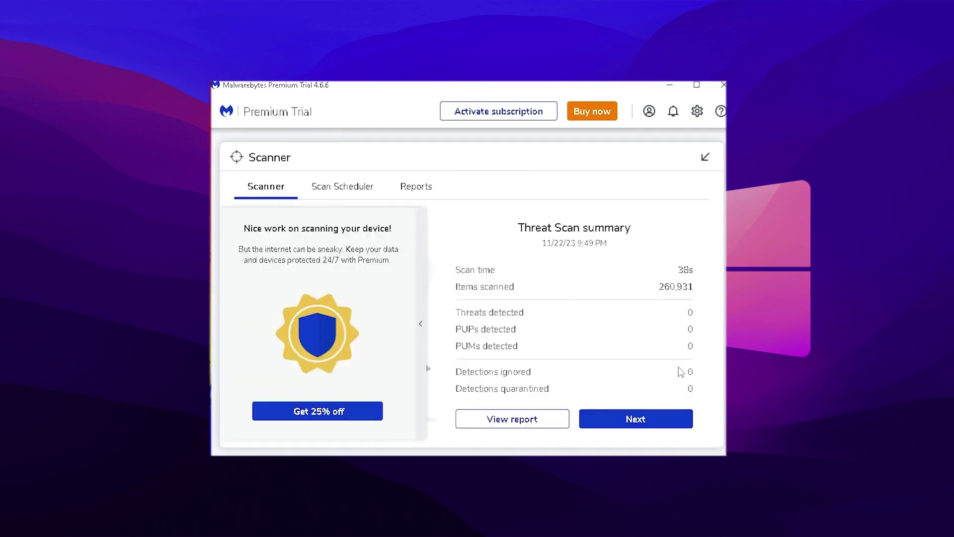
{"action": "left_click", "coordinate": [631, 417]}
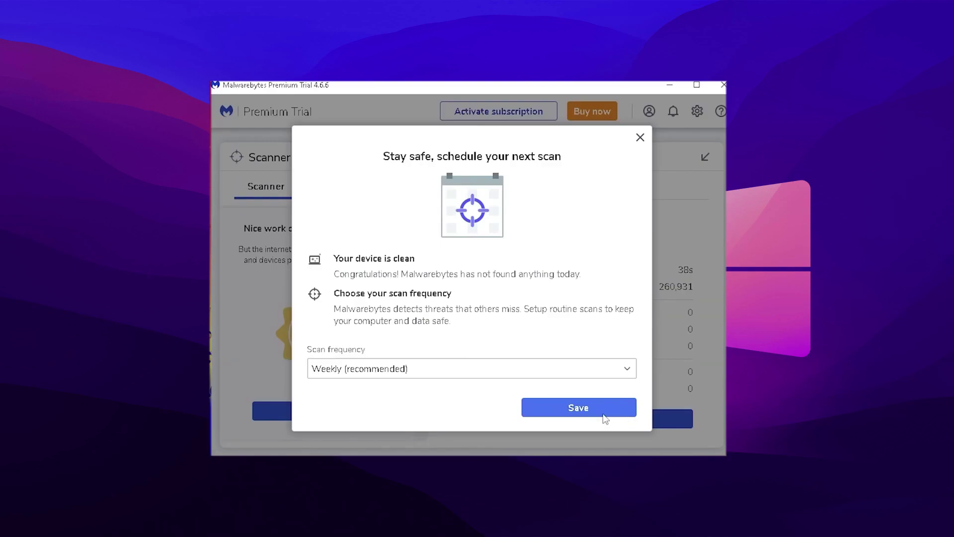
{"action": "left_click", "coordinate": [576, 407]}
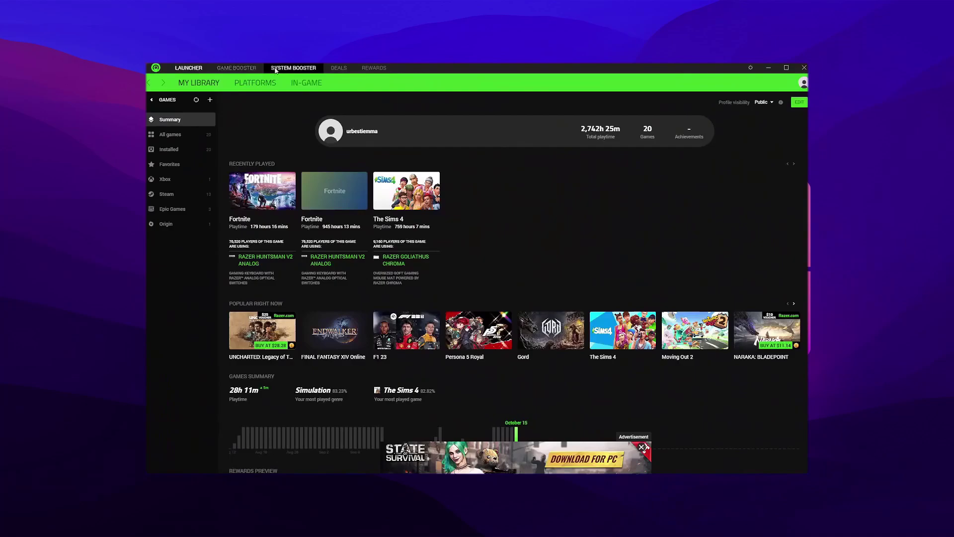
Step: Open Booster Prime under Game Booster and optimize Fortnite's settings for performance
{"action": "left_click", "coordinate": [233, 68]}
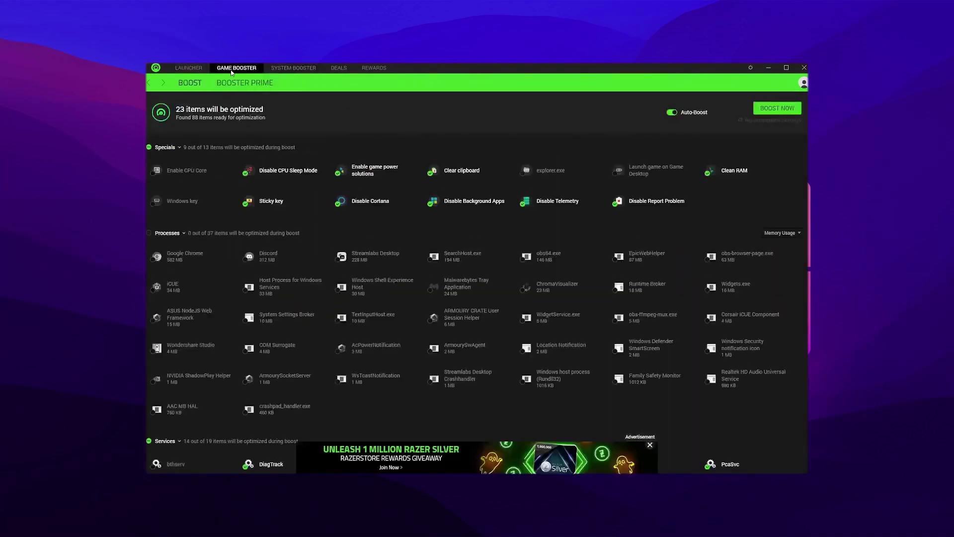
{"action": "left_click", "coordinate": [249, 81]}
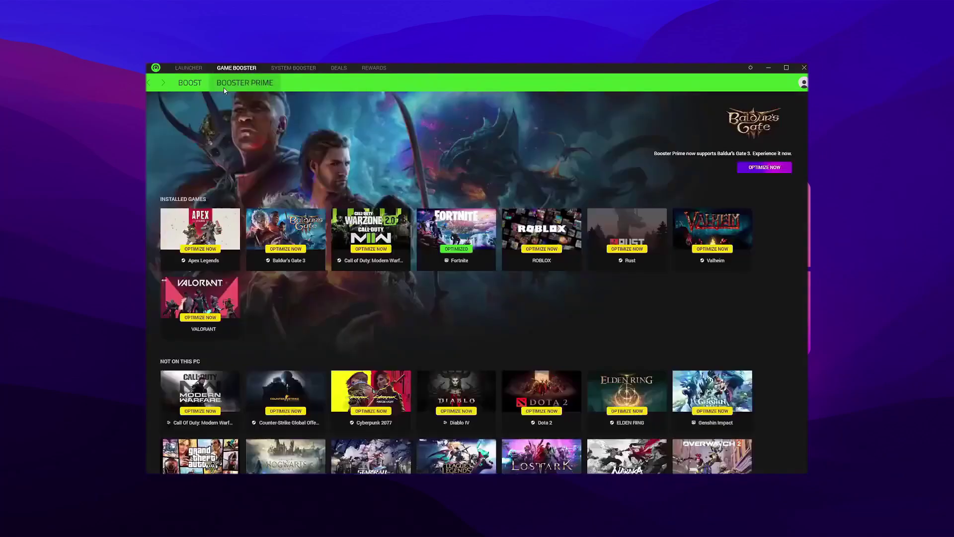
{"action": "left_click", "coordinate": [456, 256]}
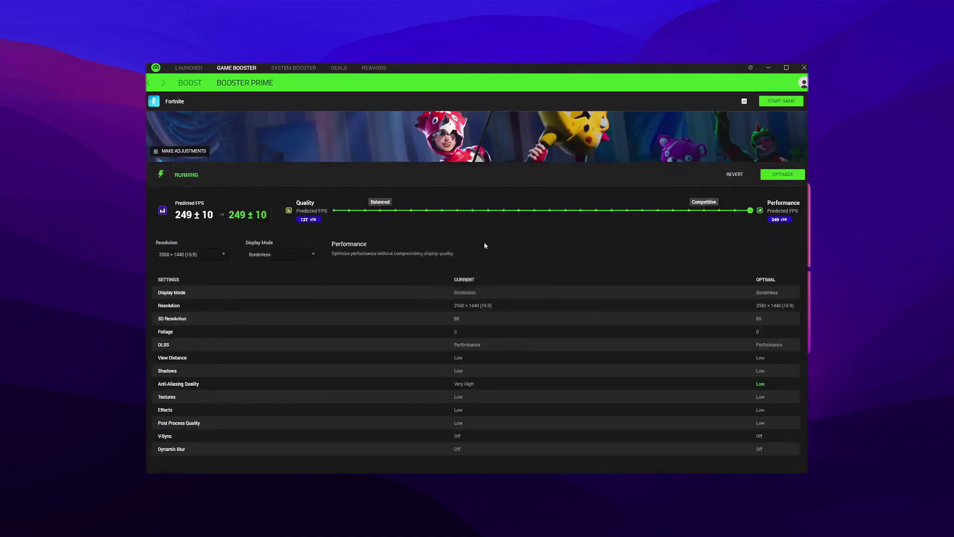
{"action": "left_click", "coordinate": [781, 173]}
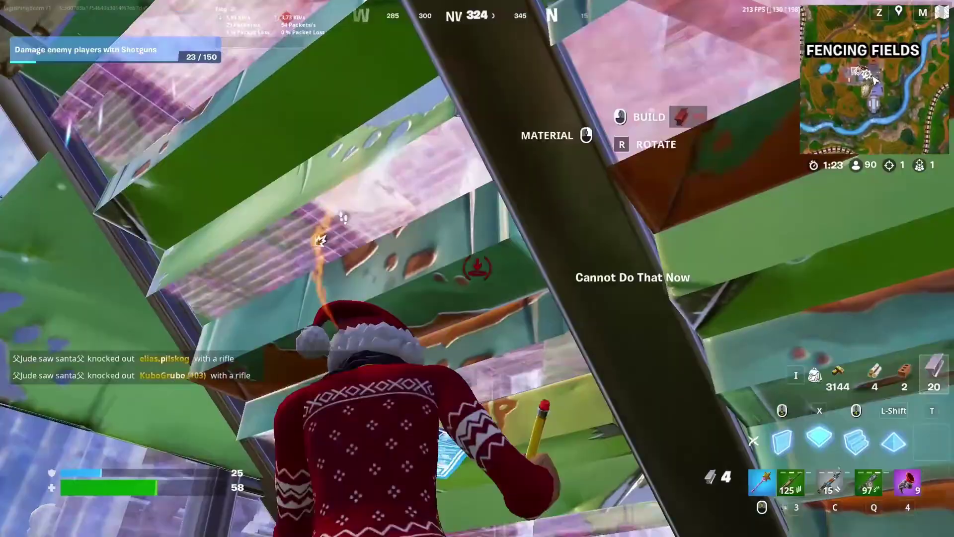
Step: Switch from the Frenzy Auto Shotgun to the Grappler and back during the build fight
{"action": "key", "text": "c"}
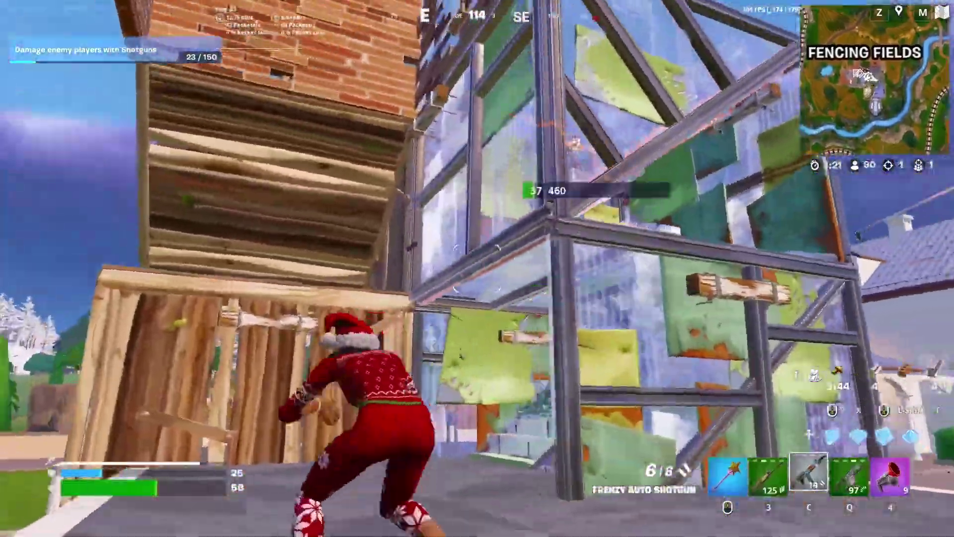
{"action": "key", "text": "4"}
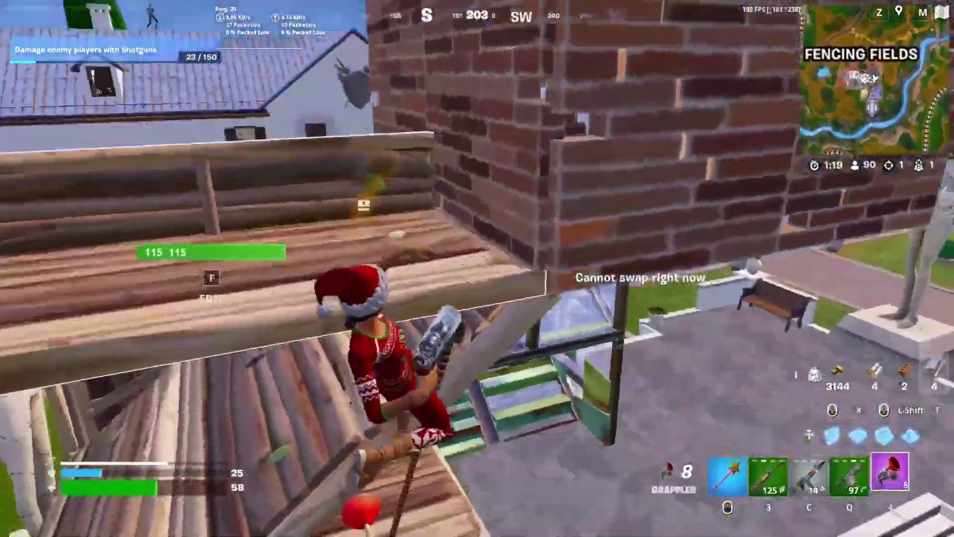
{"action": "key", "text": "c"}
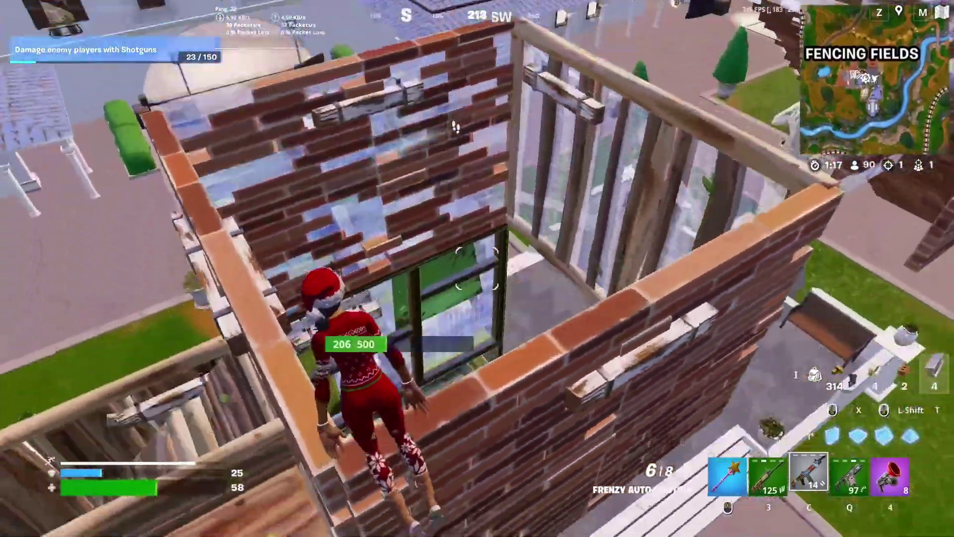